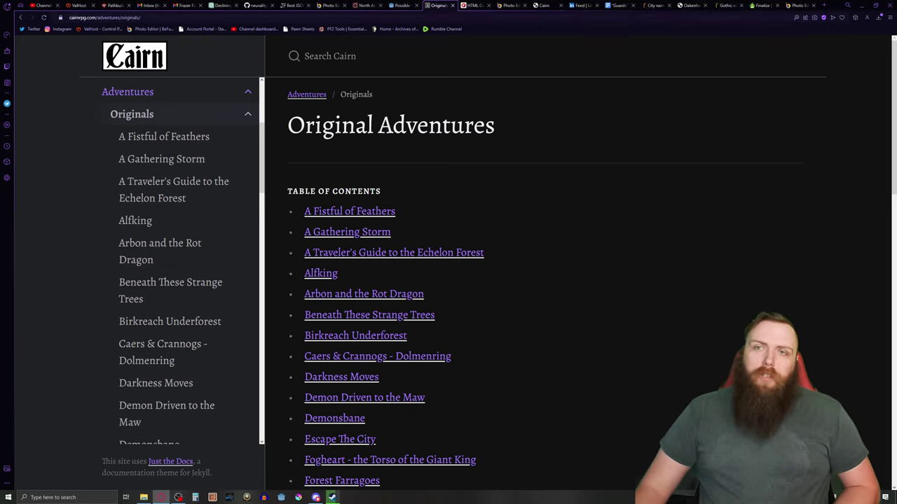
# Open the "Guards" adventure document and review its Starting Instructions, including the single-player partner rule and the note on italic text.
pyautogui.click(618, 5)
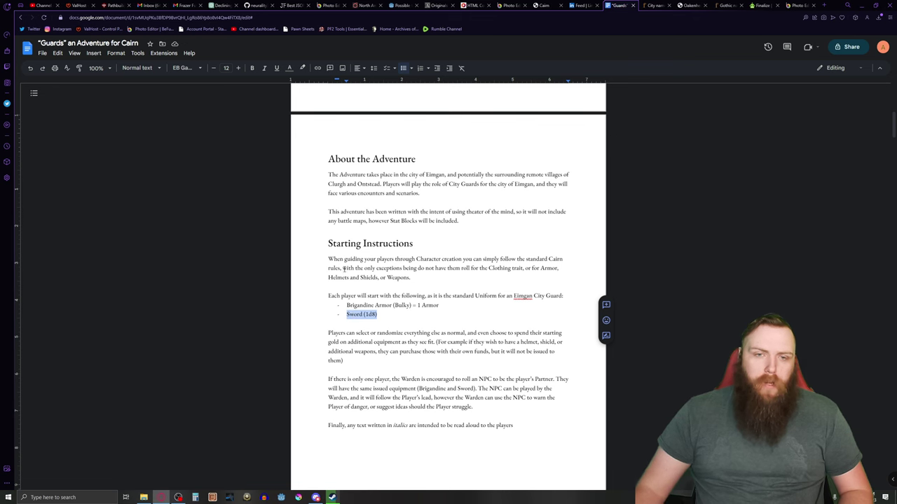
pyautogui.moveTo(343, 268); pyautogui.dragTo(410, 279)
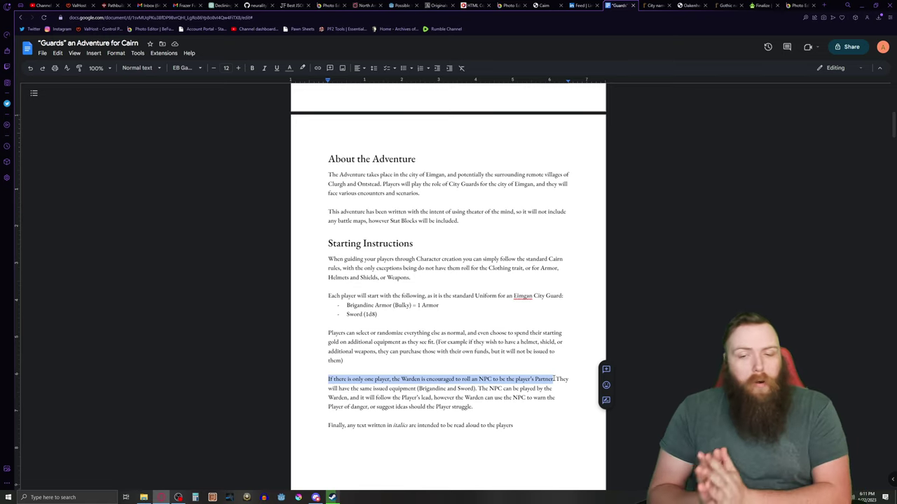
pyautogui.moveTo(555, 379); pyautogui.dragTo(348, 398)
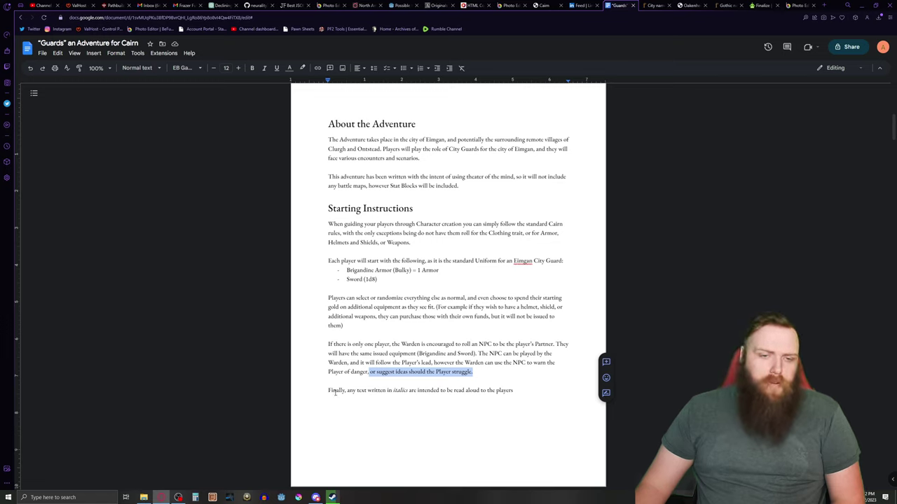
pyautogui.moveTo(328, 390); pyautogui.dragTo(512, 390)
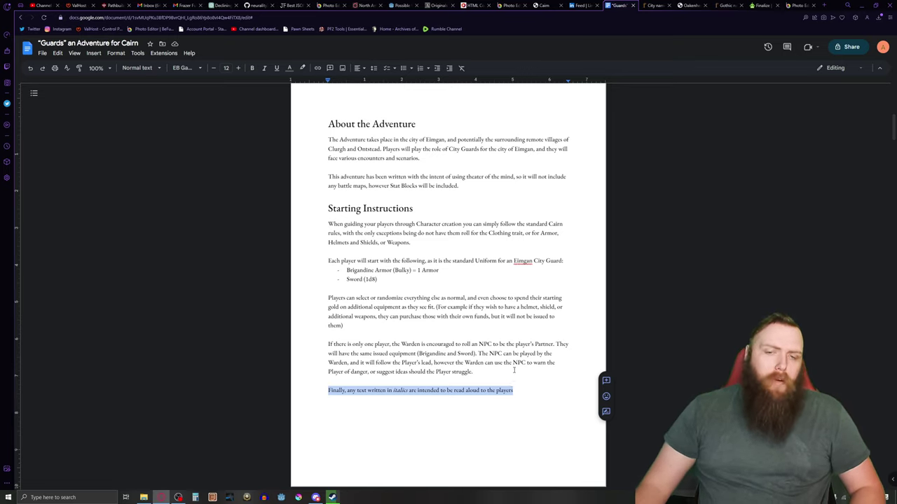
# Read through the Intro section, from the wait outside the Captain's office to the Protector's Oath.
pyautogui.scroll(-10, 515, 364)
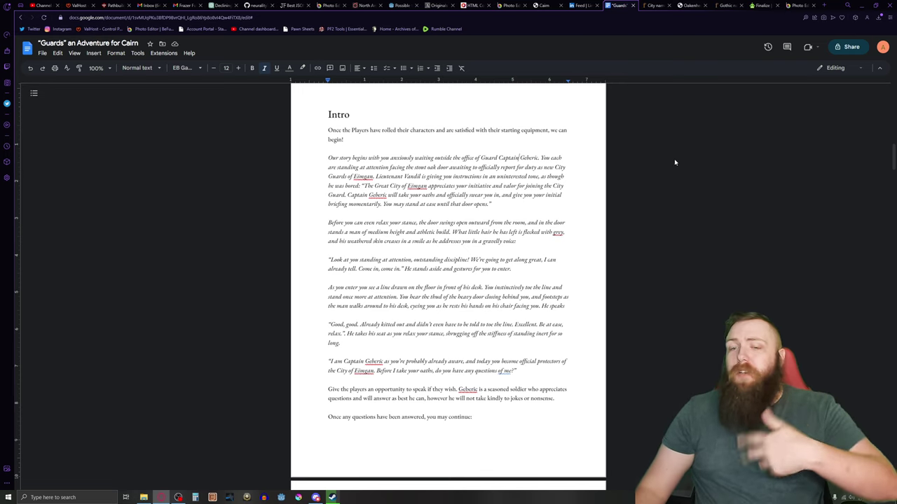
pyautogui.scroll(-2, 603, 168)
pyautogui.scroll(-3, 565, 197)
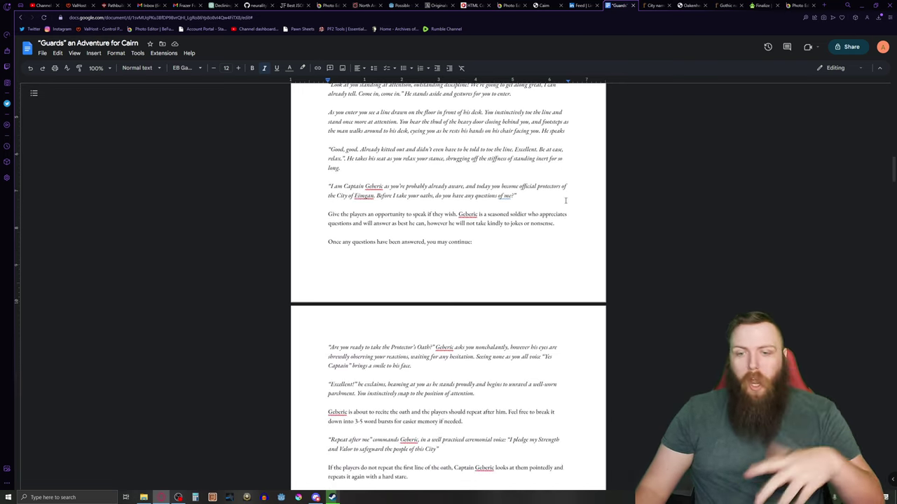
pyautogui.scroll(-1, 571, 201)
pyautogui.scroll(-1, 571, 201)
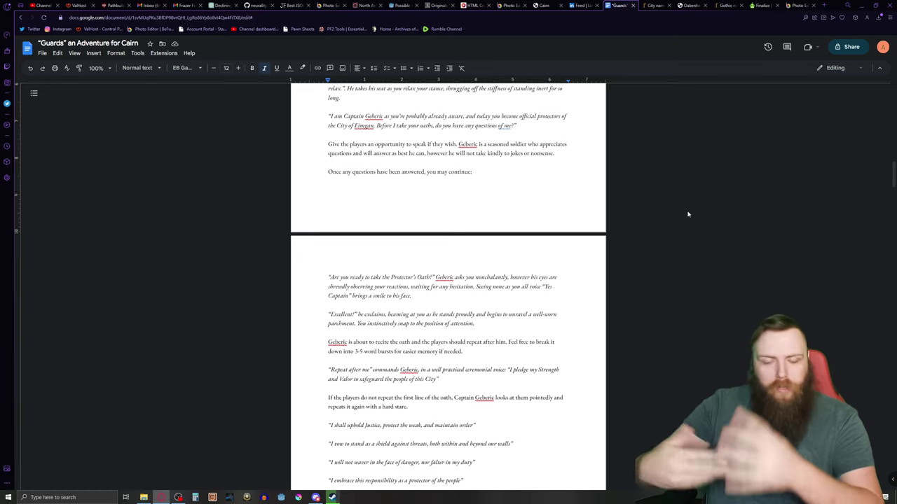
pyautogui.scroll(-3, 701, 200)
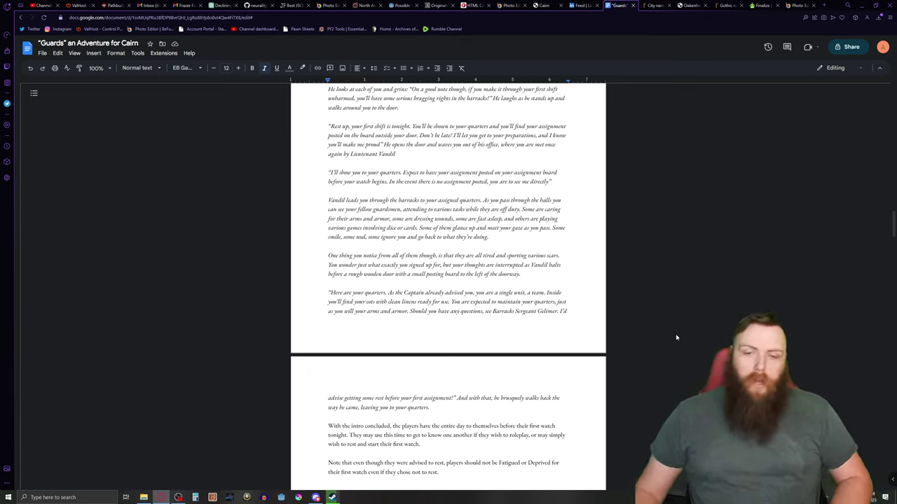
# Review the end of the Intro, highlighting the note on resting before the first watch and the "First Patrol: Market District" heading.
pyautogui.scroll(-3, 676, 338)
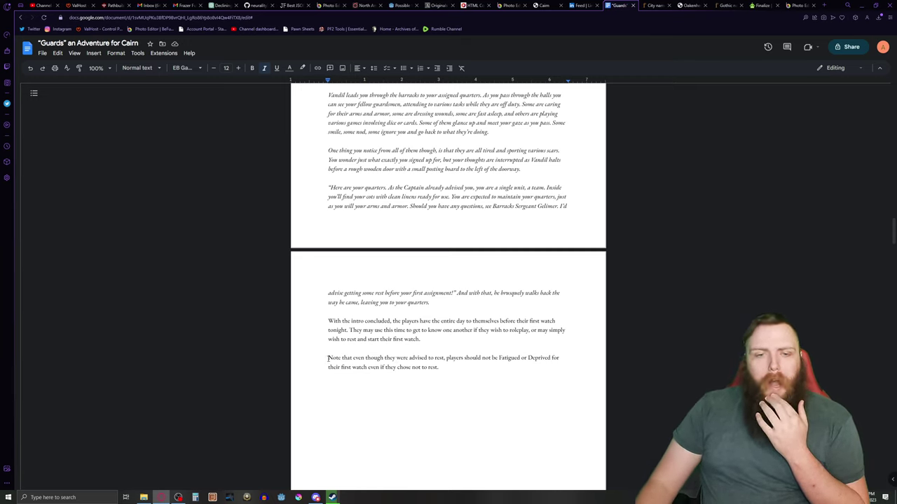
pyautogui.moveTo(328, 358); pyautogui.dragTo(559, 361)
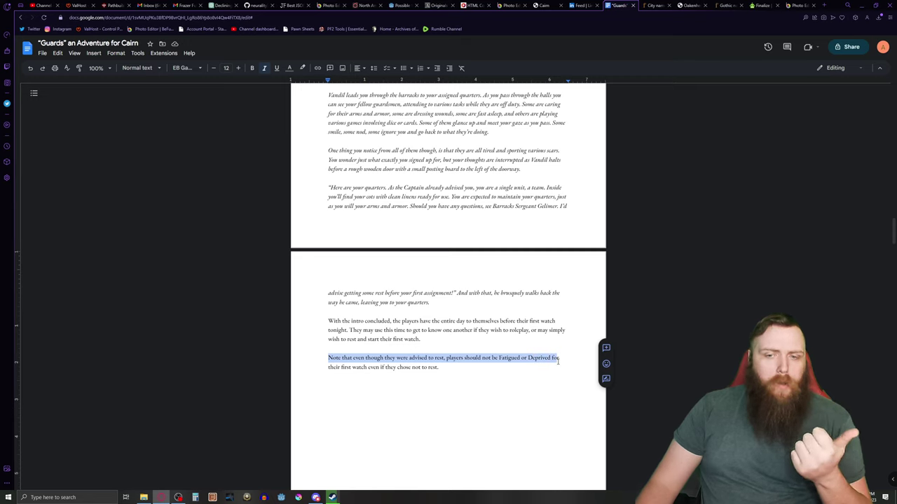
pyautogui.moveTo(328, 368); pyautogui.dragTo(440, 369)
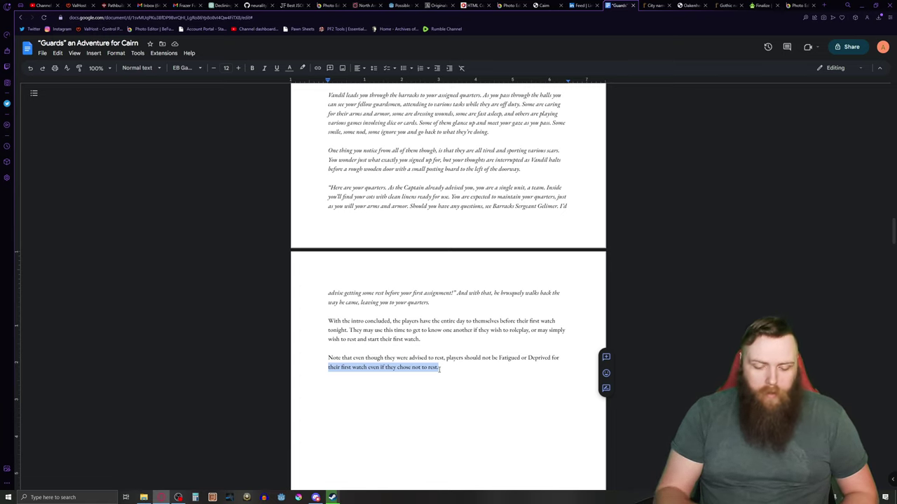
pyautogui.scroll(-8, 440, 369)
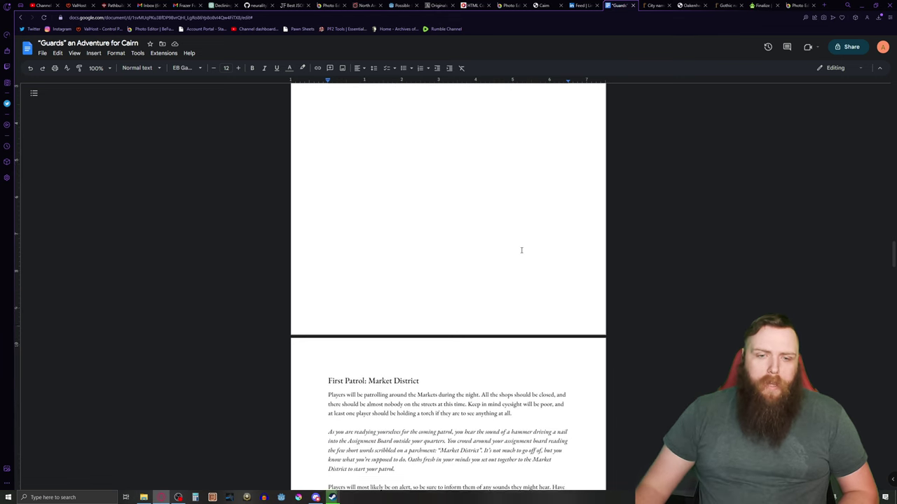
pyautogui.moveTo(328, 179); pyautogui.dragTo(420, 172)
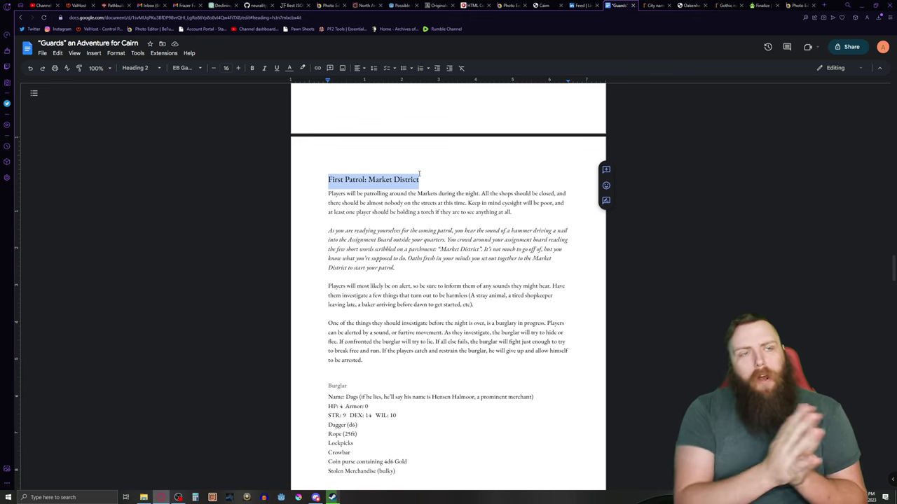
# Go back to the Protector's Oath and review the line "I shall uphold Justice, protect the weak, and maintain order".
pyautogui.scroll(10, 419, 174)
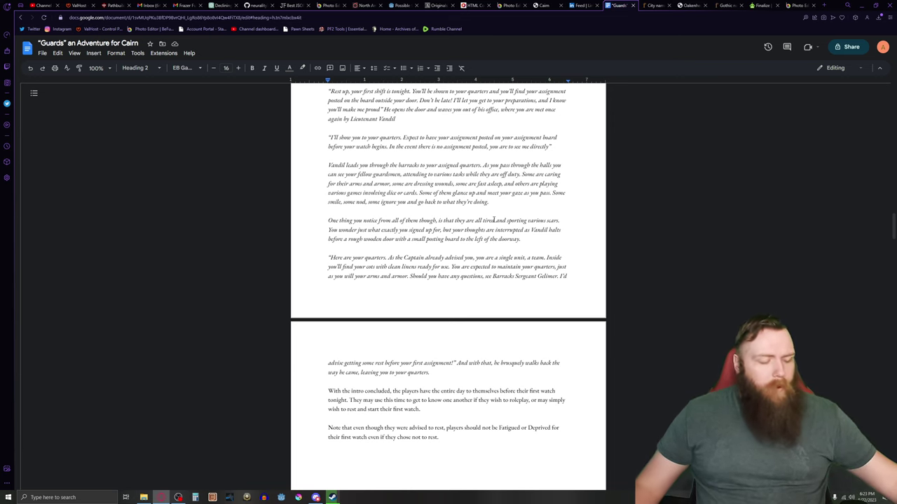
pyautogui.scroll(15, 495, 220)
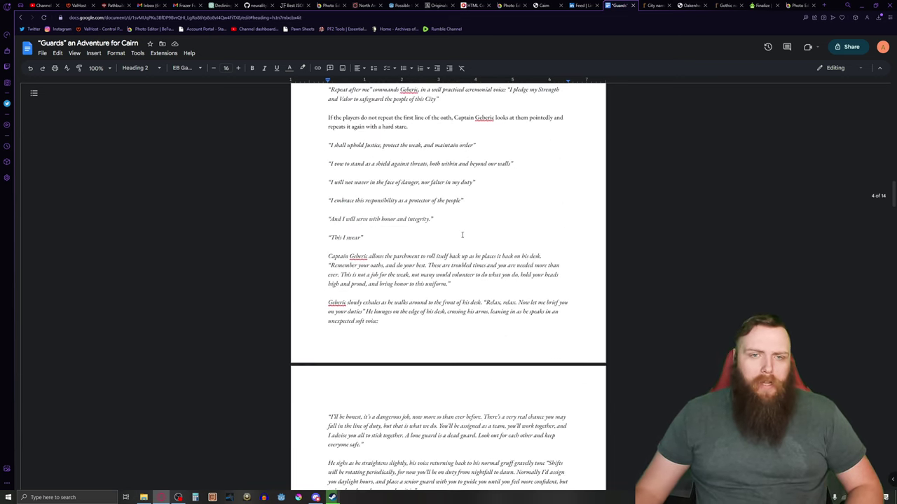
pyautogui.scroll(3, 442, 237)
pyautogui.scroll(-4, 410, 261)
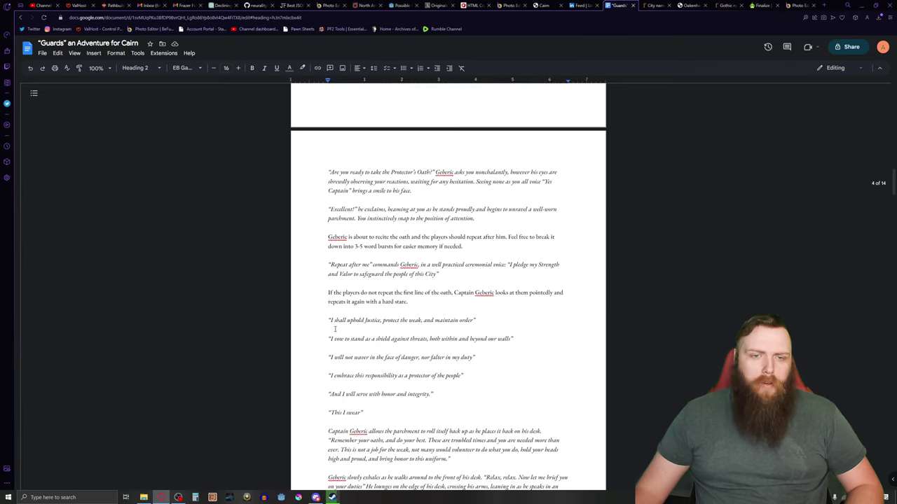
pyautogui.moveTo(328, 320); pyautogui.dragTo(475, 318)
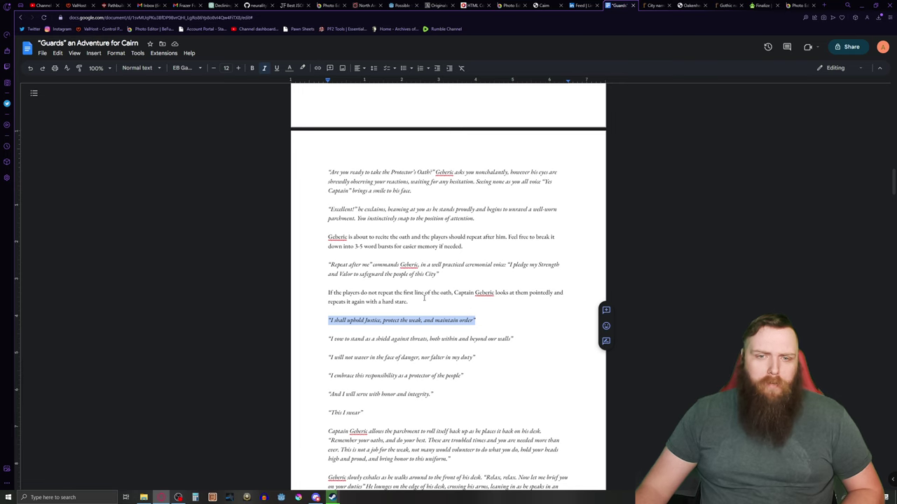
pyautogui.click(420, 300)
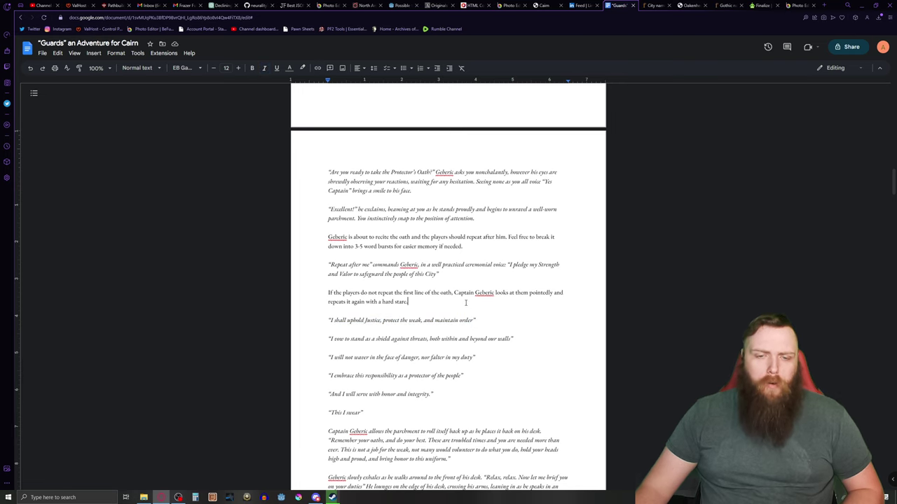
# Review the Market District patrol guidance, highlighting the harmless encounter examples and the burglary instructions.
pyautogui.scroll(-15, 466, 303)
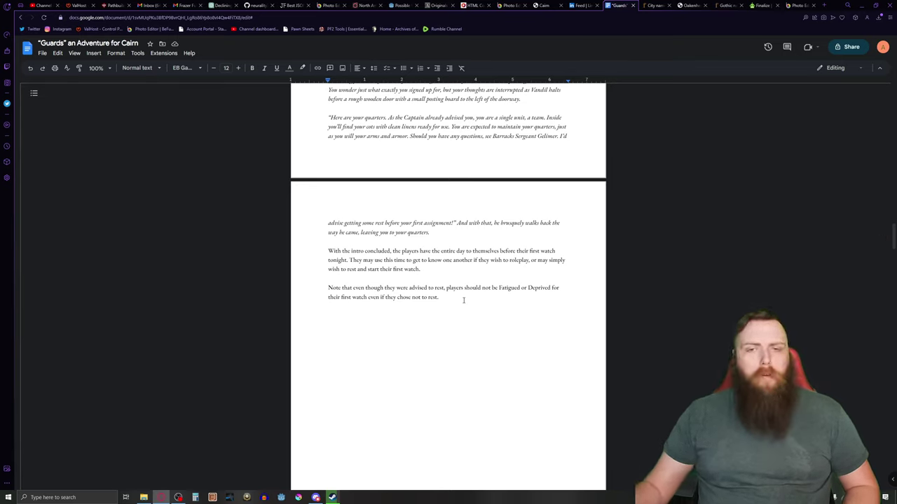
pyautogui.scroll(-5, 464, 300)
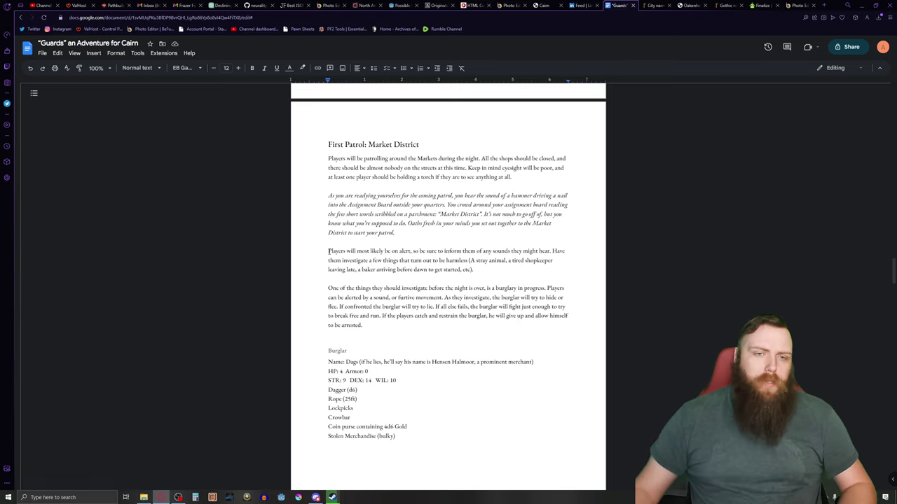
pyautogui.moveTo(329, 251); pyautogui.dragTo(418, 325)
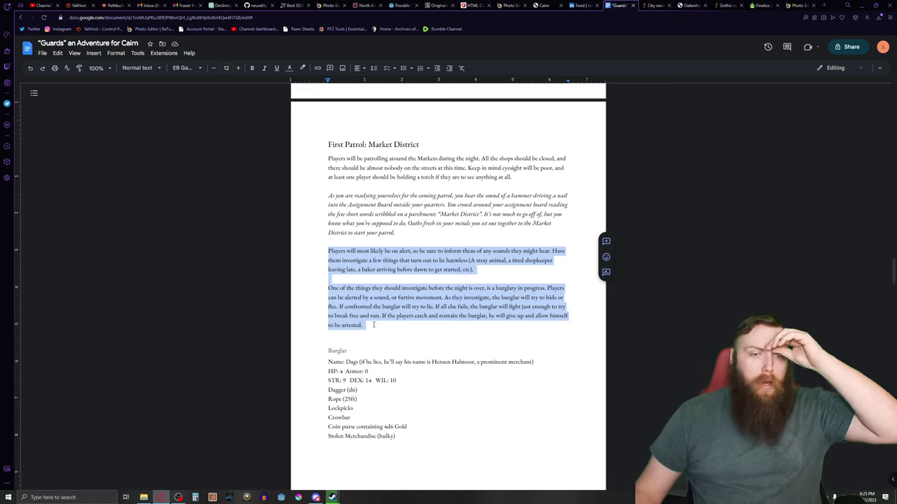
pyautogui.click(372, 325)
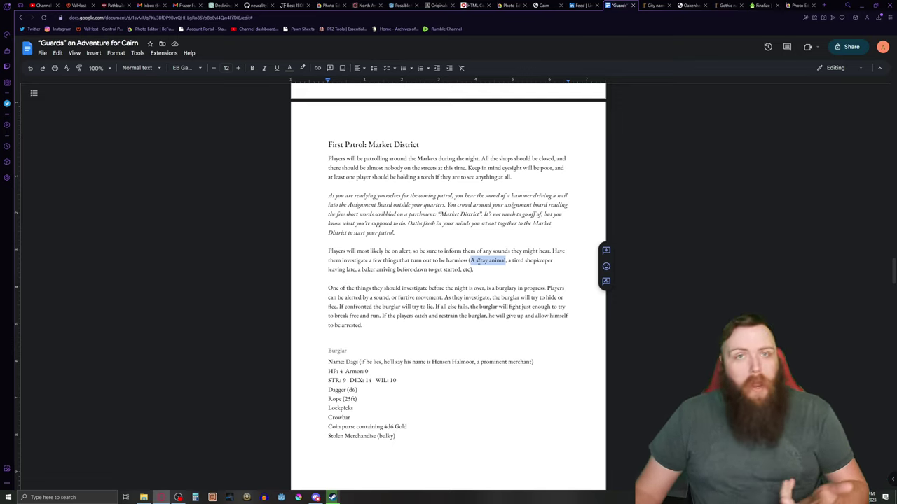
pyautogui.moveTo(508, 262); pyautogui.dragTo(357, 272)
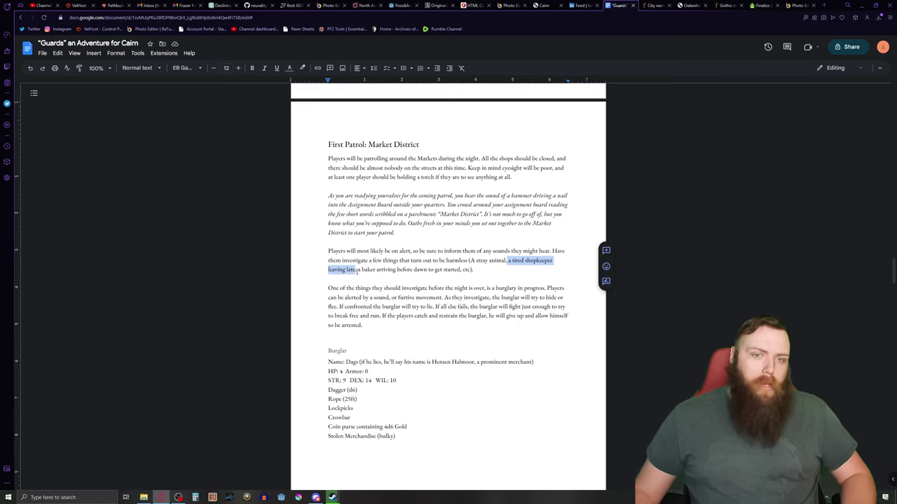
pyautogui.moveTo(358, 272); pyautogui.dragTo(461, 275)
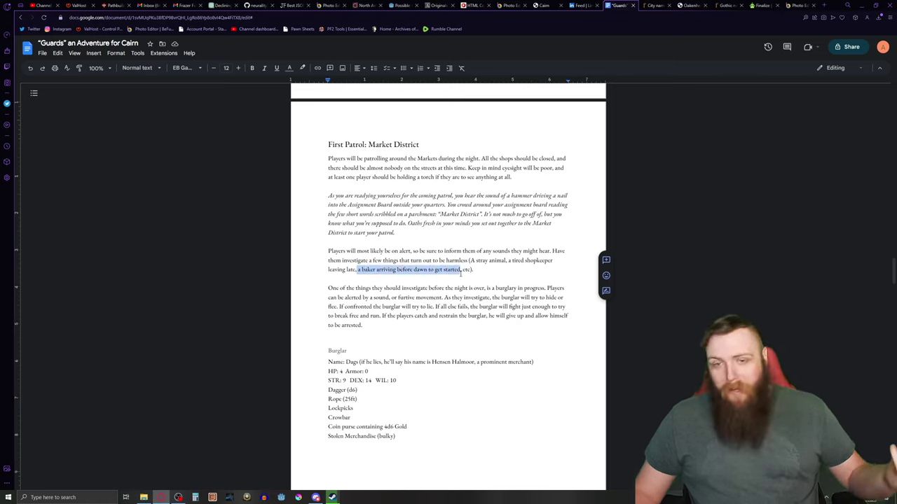
pyautogui.doubleClick(466, 270)
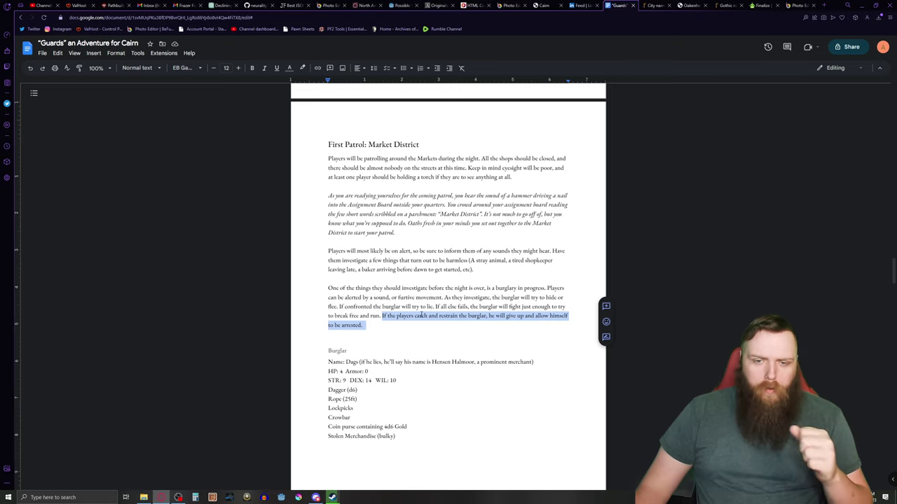
# Review the Burglar stat block, highlighting the dagger, crowbar, coin purse and stolen merchandise entries.
pyautogui.scroll(-2, 344, 291)
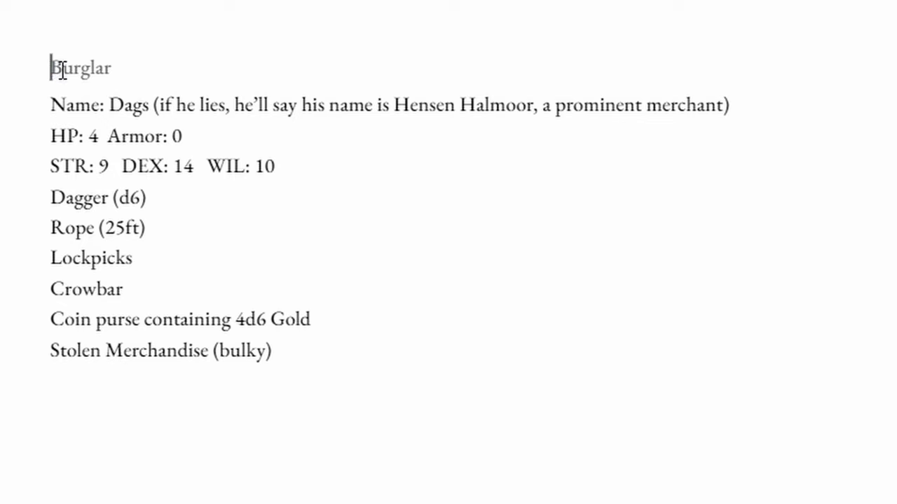
pyautogui.doubleClick(329, 280)
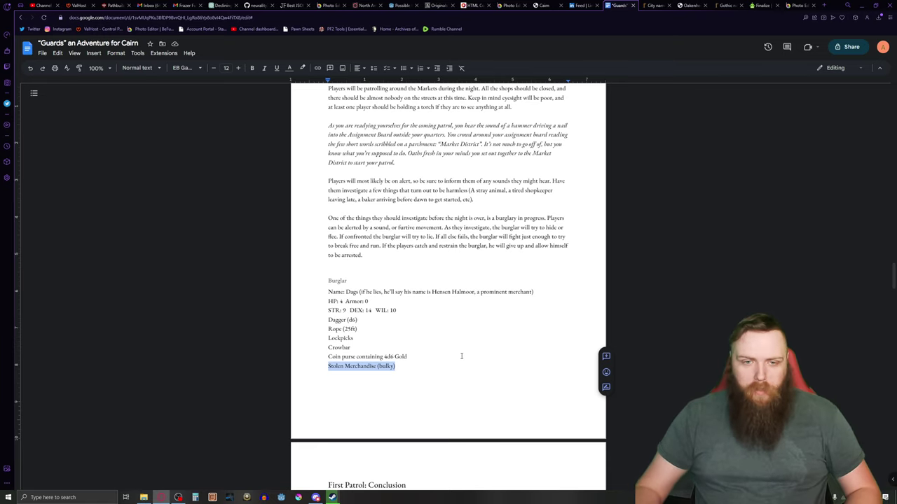
pyautogui.moveTo(357, 320); pyautogui.dragTo(328, 321)
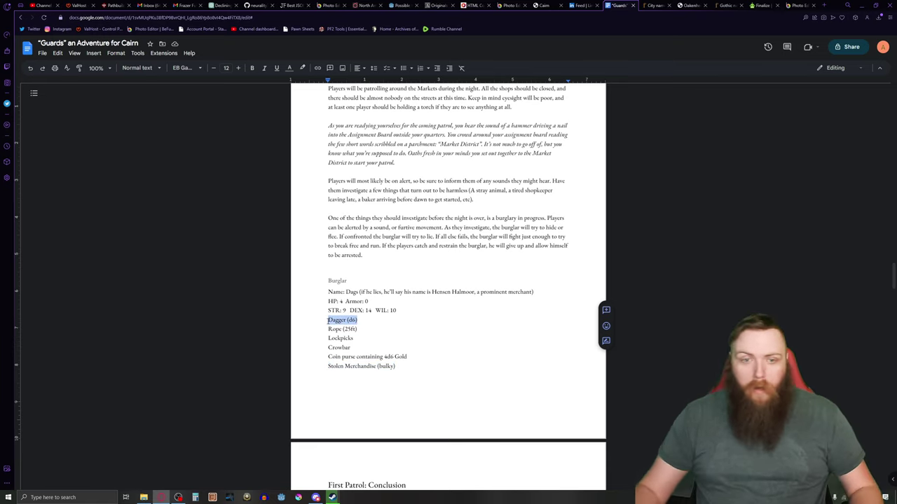
pyautogui.moveTo(351, 347); pyautogui.dragTo(325, 351)
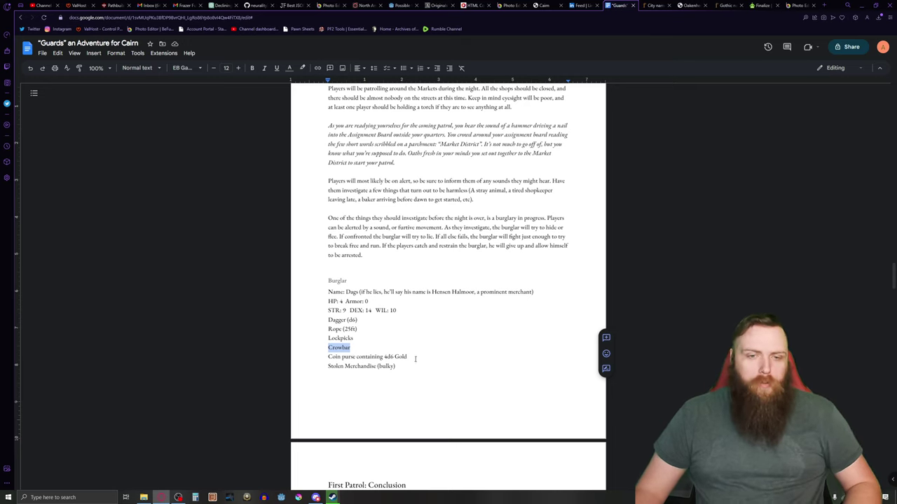
pyautogui.moveTo(410, 358); pyautogui.dragTo(323, 354)
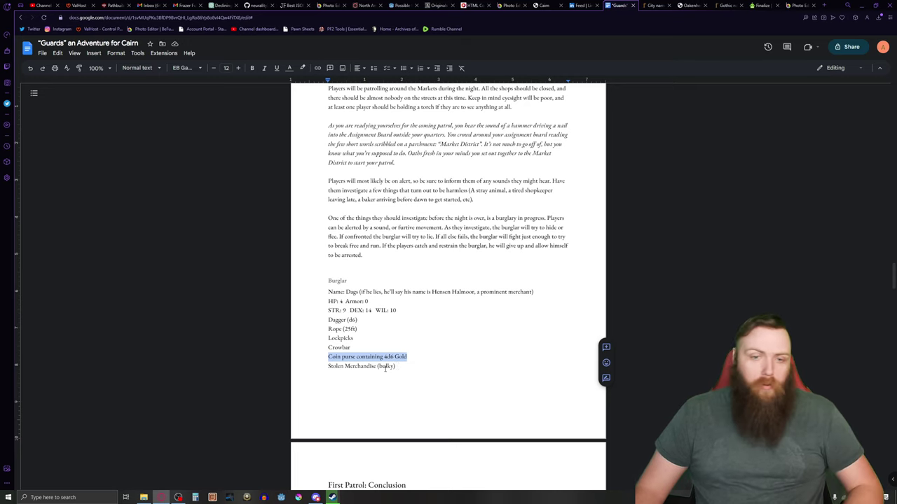
pyautogui.moveTo(396, 366); pyautogui.dragTo(328, 367)
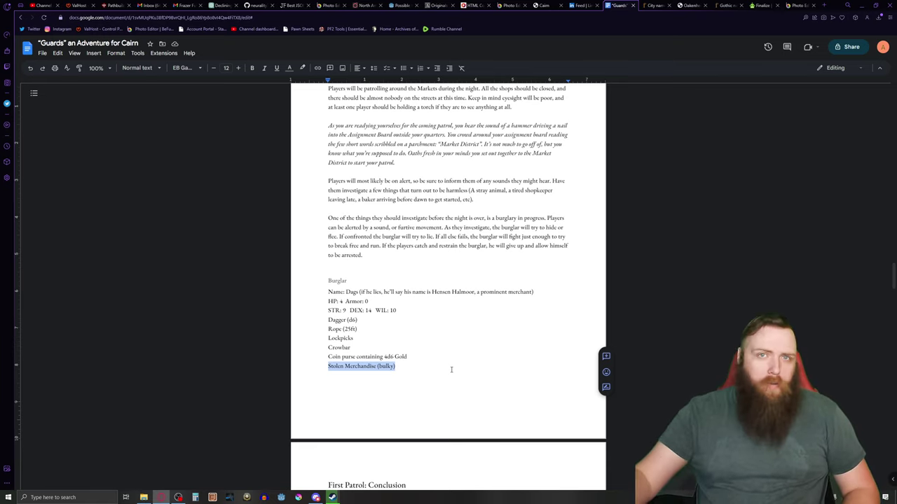
# In the italic opening paragraph of "First Patrol: Conclusion", change "dozed off in a chair" to "dozing off in a chair".
pyautogui.scroll(-4, 439, 366)
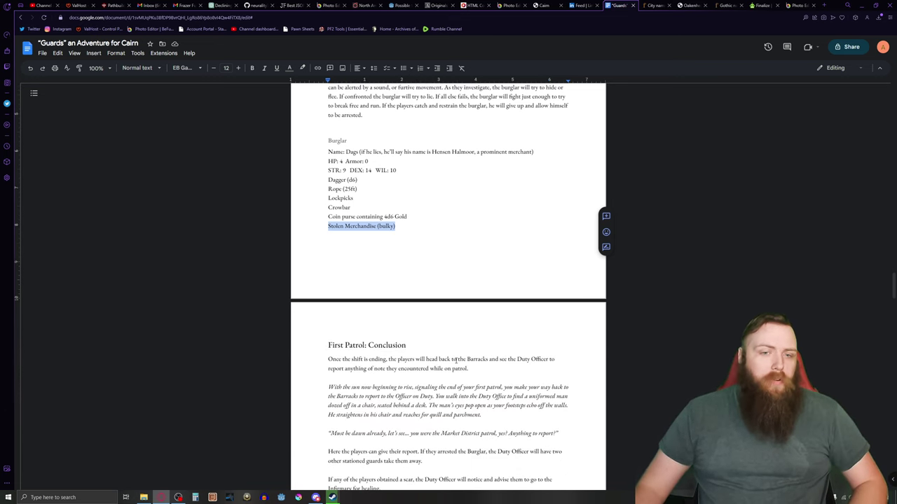
pyautogui.scroll(-1, 456, 359)
pyautogui.scroll(-3, 457, 360)
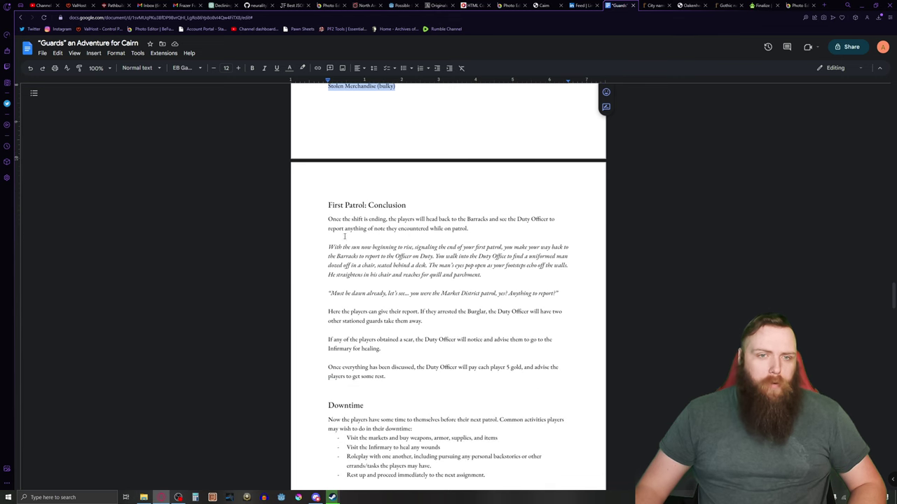
pyautogui.moveTo(328, 205); pyautogui.dragTo(407, 205)
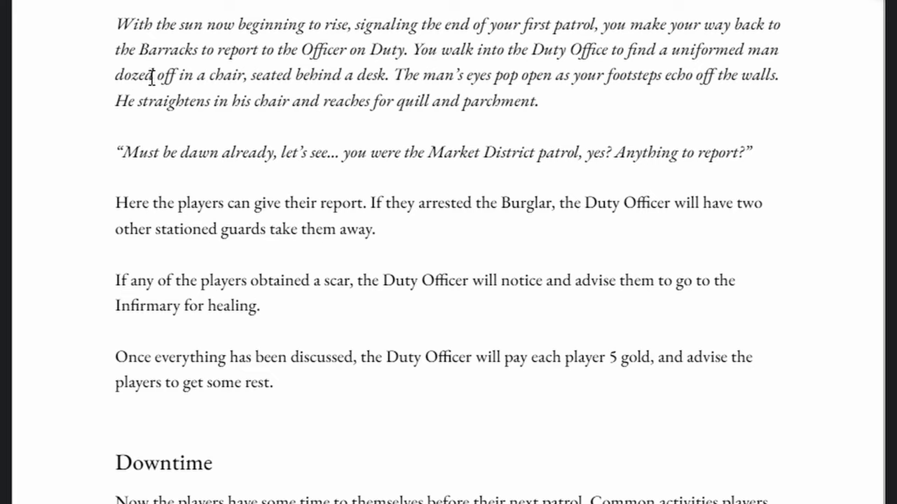
pyautogui.press('BackSpace')
pyautogui.press('BackSpace')
pyautogui.write('ing')
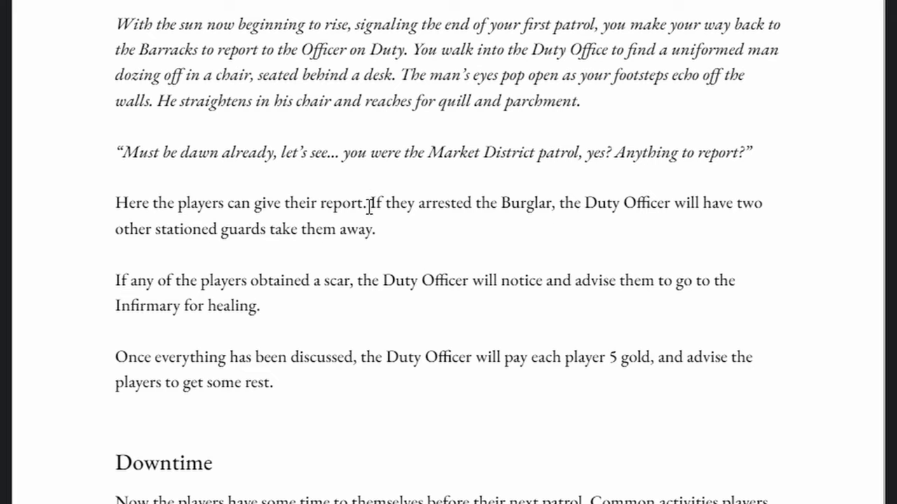
# In the Duty Officer report paragraph of "First Patrol: Conclusion", change "take them away" to "take the burglar away".
pyautogui.moveTo(369, 203); pyautogui.dragTo(431, 252)
pyautogui.click(339, 229)
pyautogui.press('BackSpace')
pyautogui.press('BackSpace')
pyautogui.press('BackSpace')
pyautogui.press('BackSpace')
pyautogui.press('BackSpace')
pyautogui.write('the burgl')
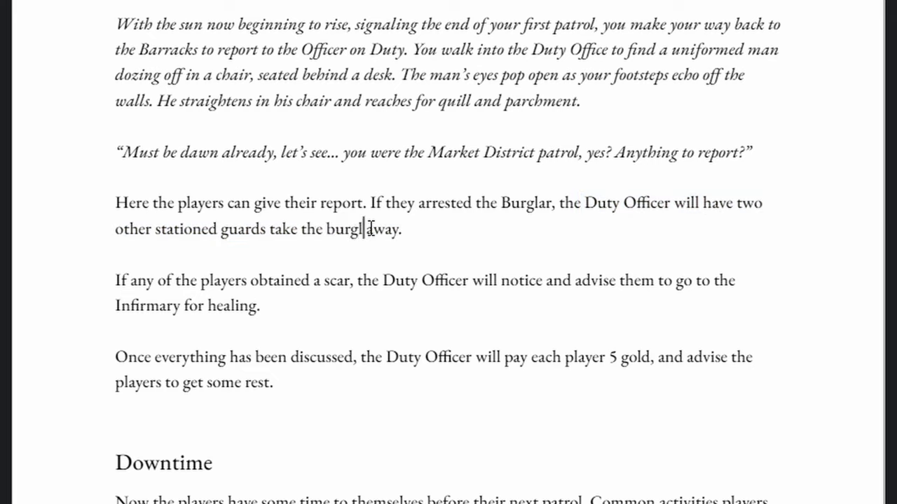
pyautogui.write('ar')
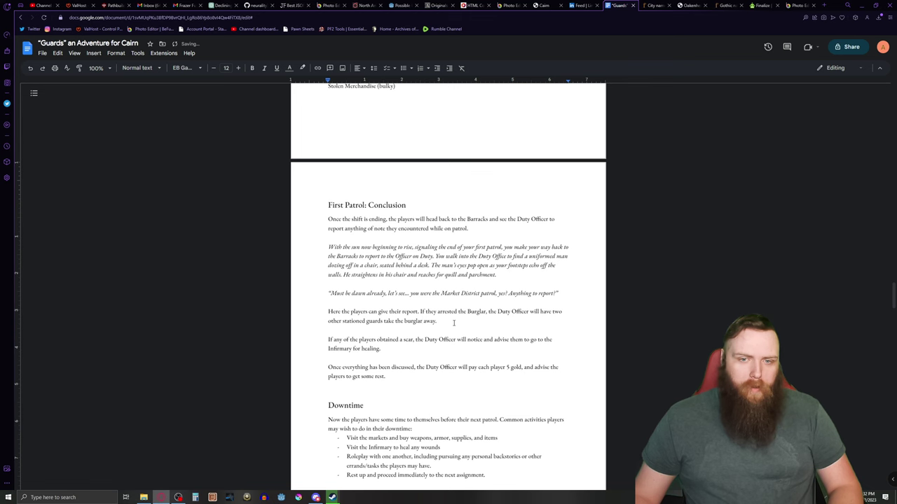
pyautogui.click(430, 229)
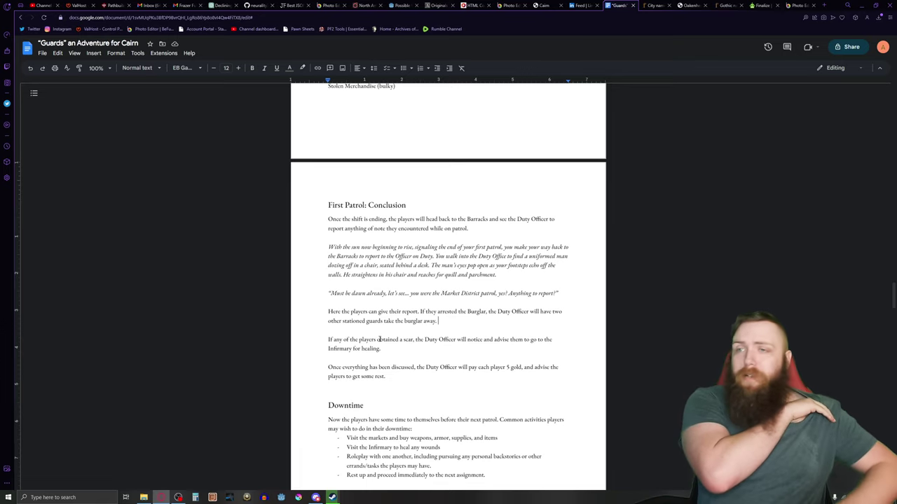
# Review the Downtime section, highlighting the roleplay and "Rest up and proceed immediately to the next assignment" entries and the "Second Patrol: Residential District" heading.
pyautogui.scroll(-3, 379, 337)
pyautogui.click(330, 302)
pyautogui.keyDown('shift'); pyautogui.click(362, 315); pyautogui.keyUp('shift')
pyautogui.click(351, 314)
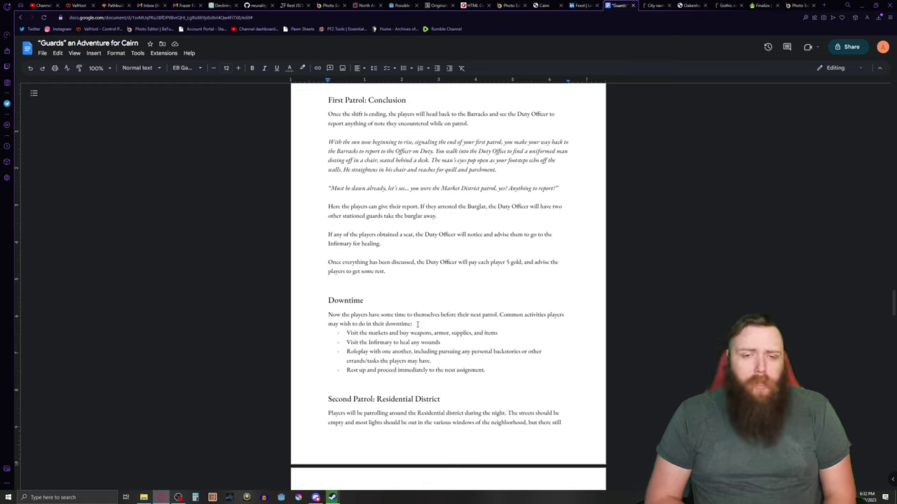
pyautogui.click(418, 324)
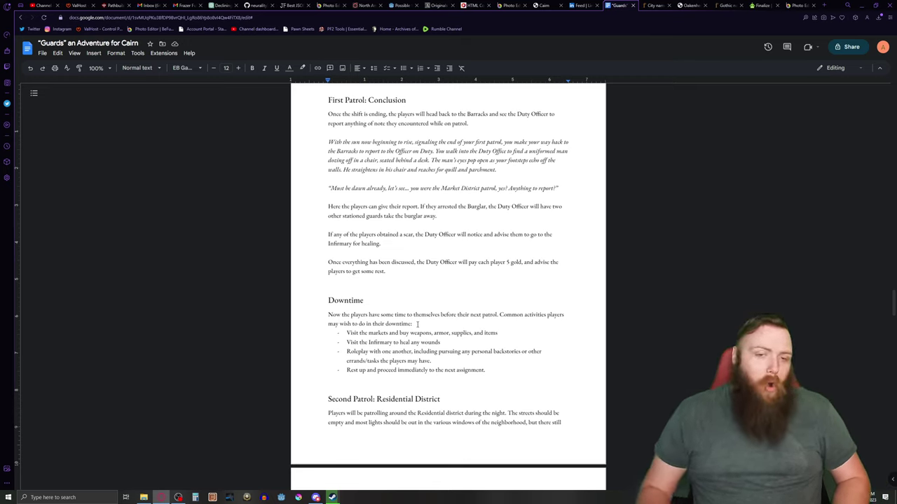
pyautogui.moveTo(412, 352); pyautogui.dragTo(435, 360)
pyautogui.moveTo(346, 370); pyautogui.dragTo(487, 371)
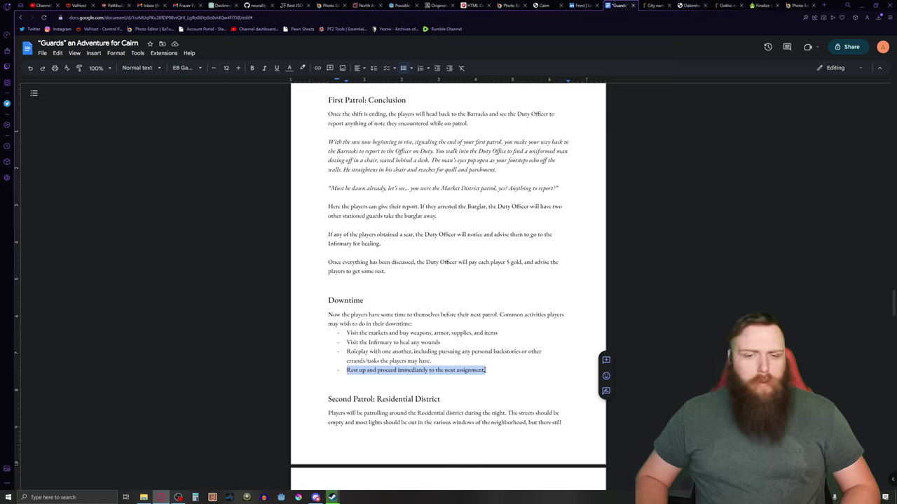
pyautogui.moveTo(489, 399); pyautogui.dragTo(328, 399)
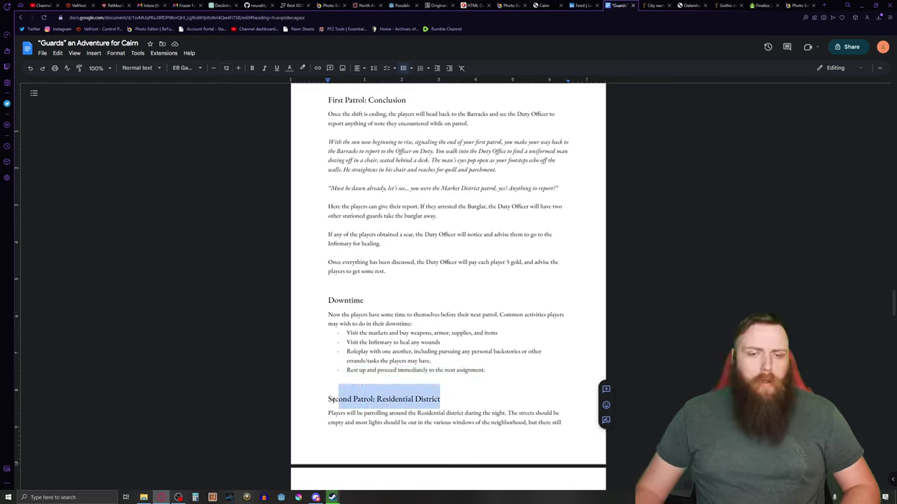
pyautogui.click(315, 399)
# Return to the title page and look over the "About the Adventure" and "Starting Instructions" sections.
pyautogui.scroll(3, 315, 400)
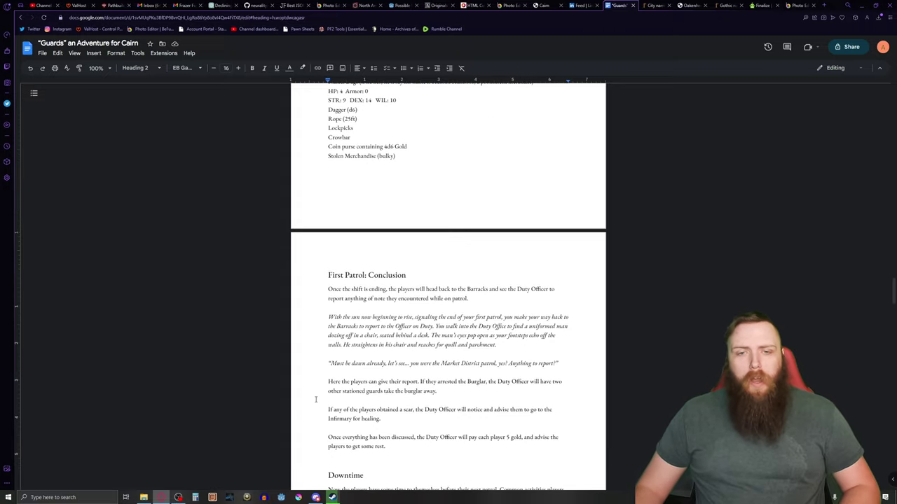
pyautogui.scroll(15, 315, 399)
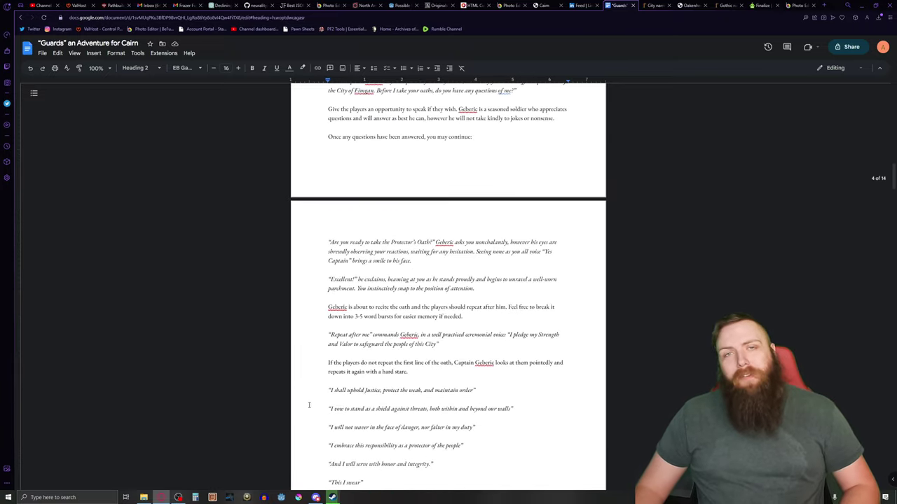
pyautogui.scroll(20, 308, 405)
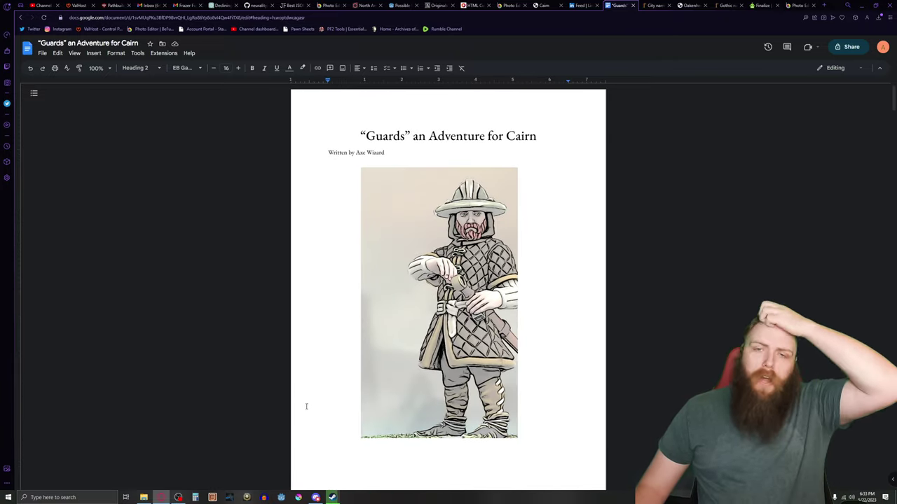
pyautogui.scroll(-3, 403, 401)
pyautogui.scroll(-5, 407, 399)
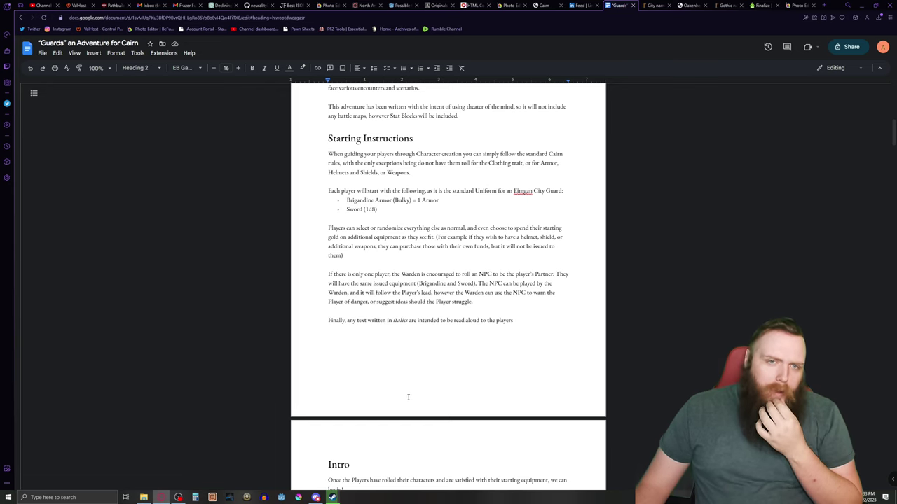
pyautogui.scroll(12, 475, 359)
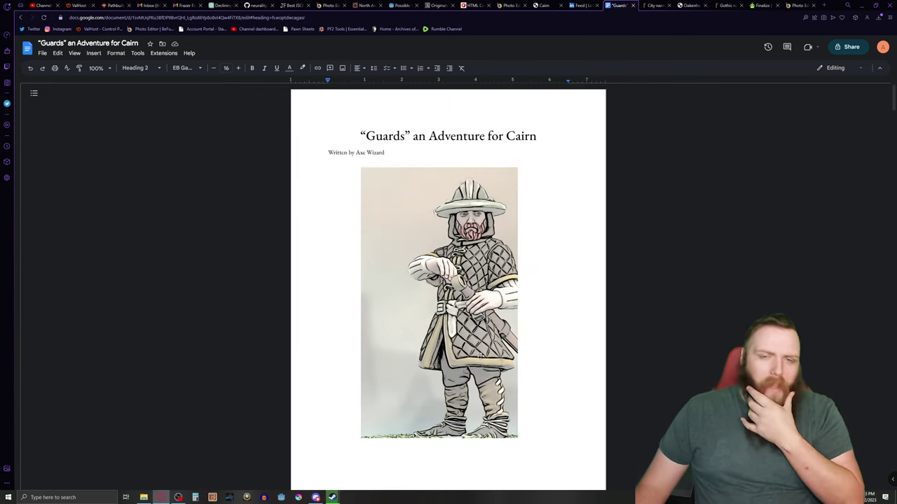
pyautogui.scroll(-4, 479, 357)
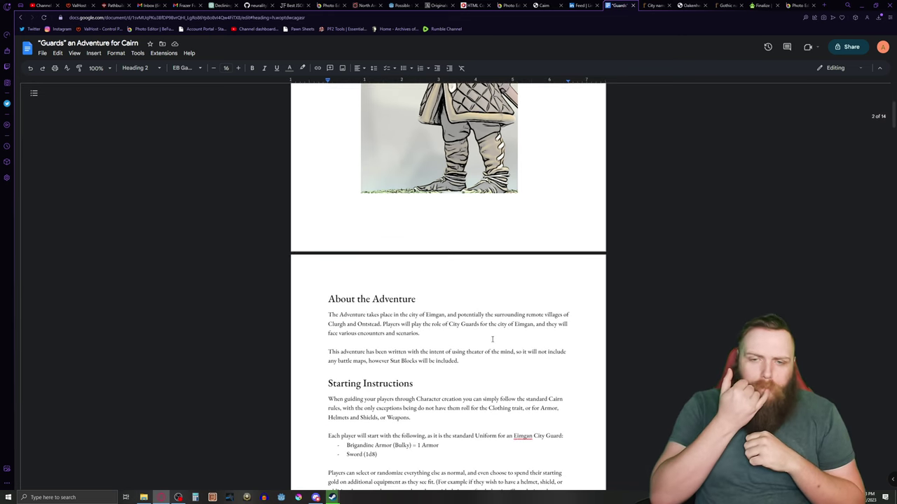